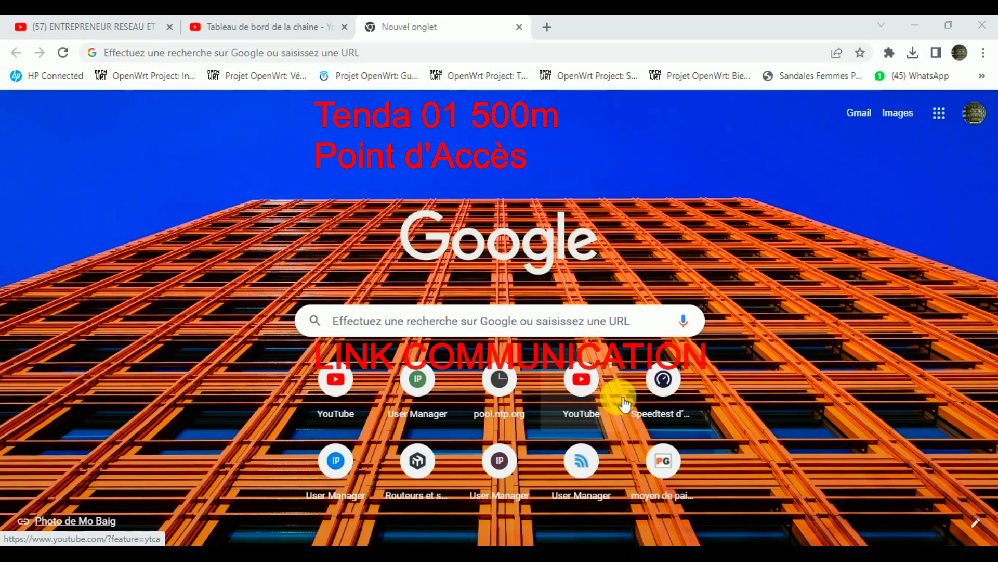
# In a blank Chrome tab, focus the address bar to enter the router address.
pyautogui.click(429, 52)
# Load 192.168.2.1 in Chrome and bring up the Windows Run prompt with ncpa.cpl.
pyautogui.write('192.168.')
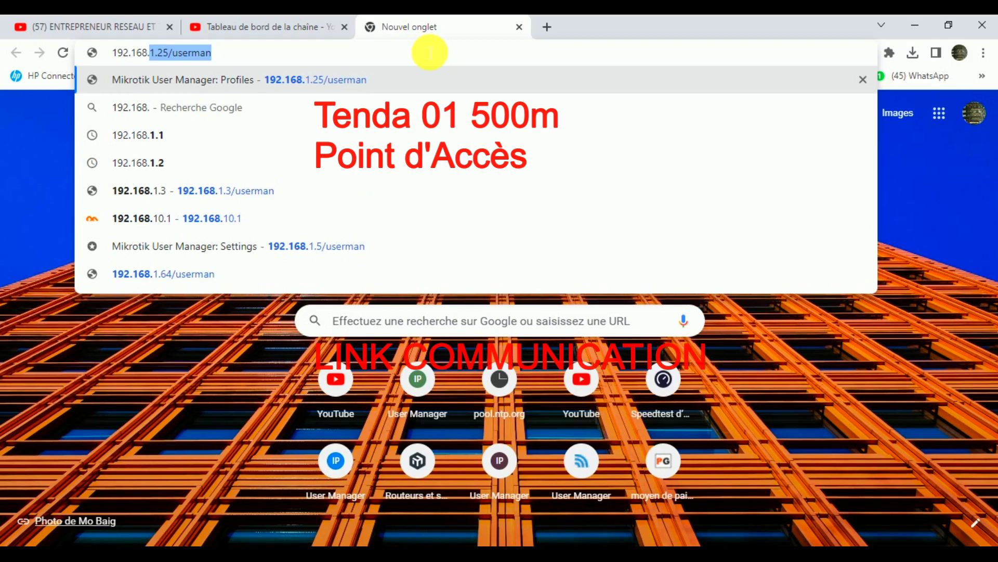
pyautogui.write('2.1')
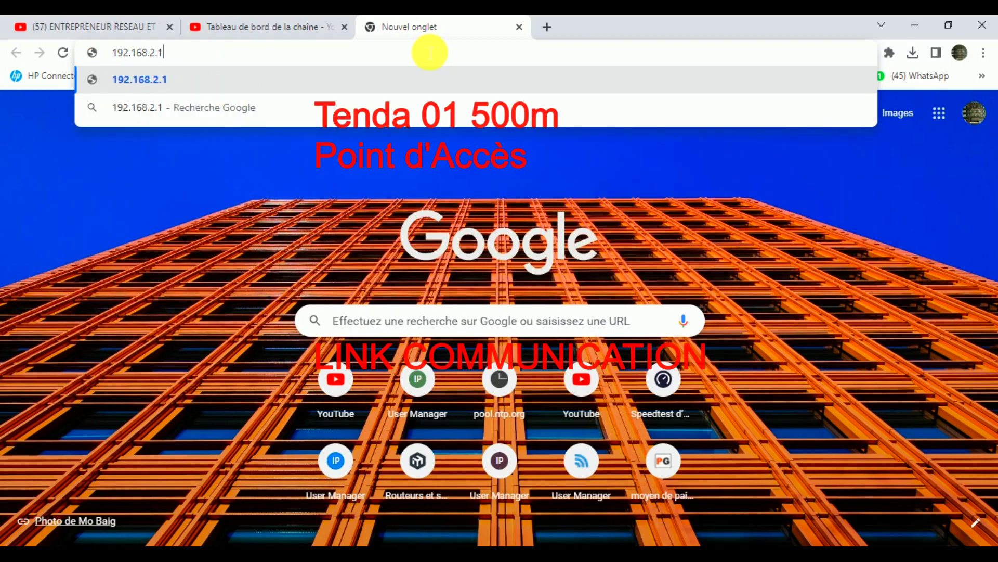
pyautogui.press('Return')
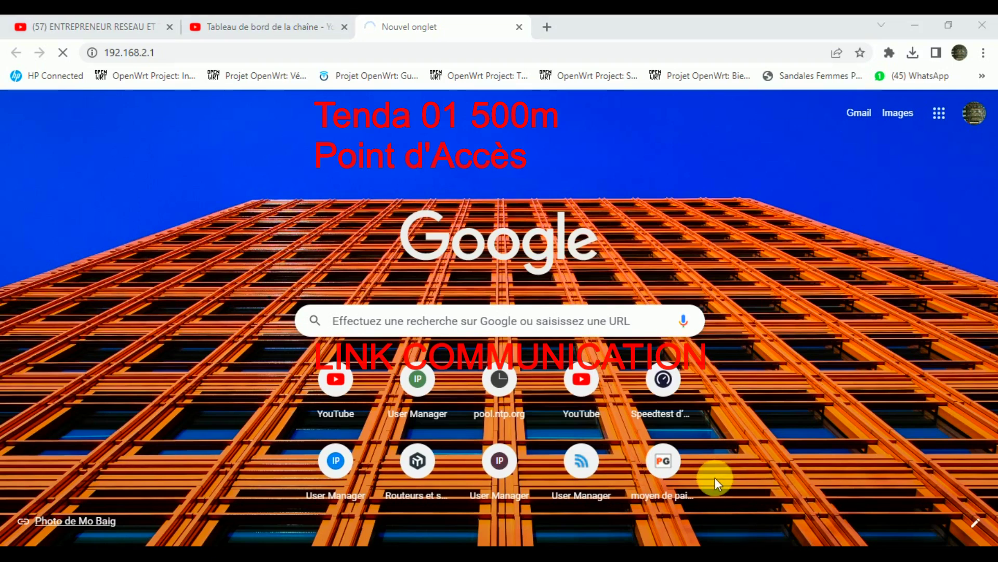
pyautogui.press('super+r')
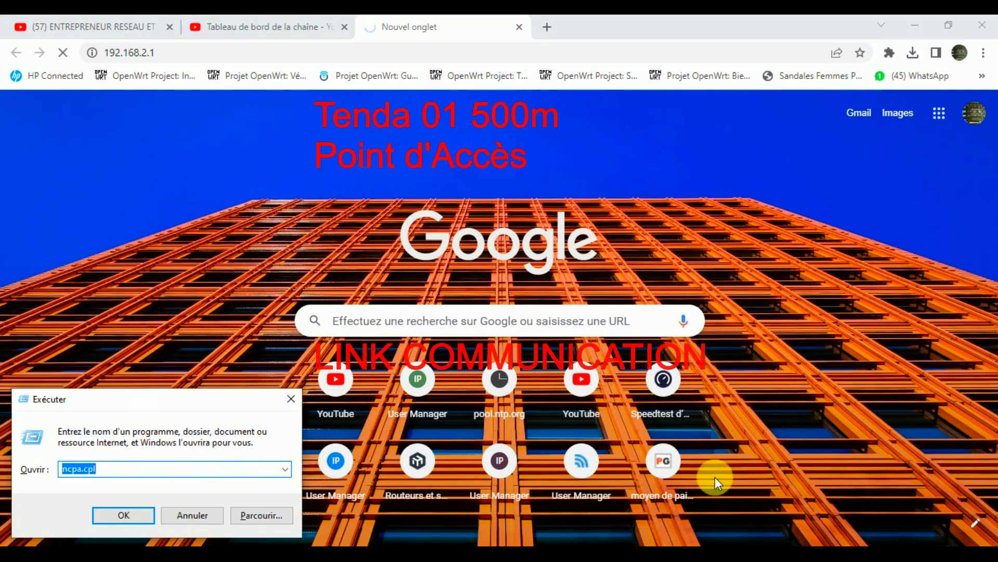
# Run ncpa.cpl, maximize it, and open the Ethernet adapter's Propriétés listing TCP/IPv4.
pyautogui.press('Return')
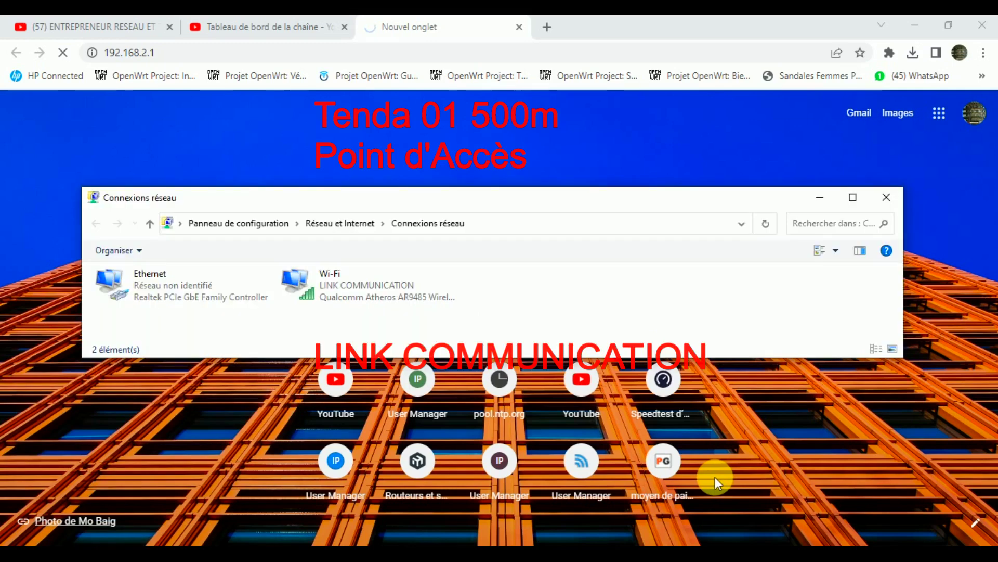
pyautogui.click(853, 198)
pyautogui.click(115, 125)
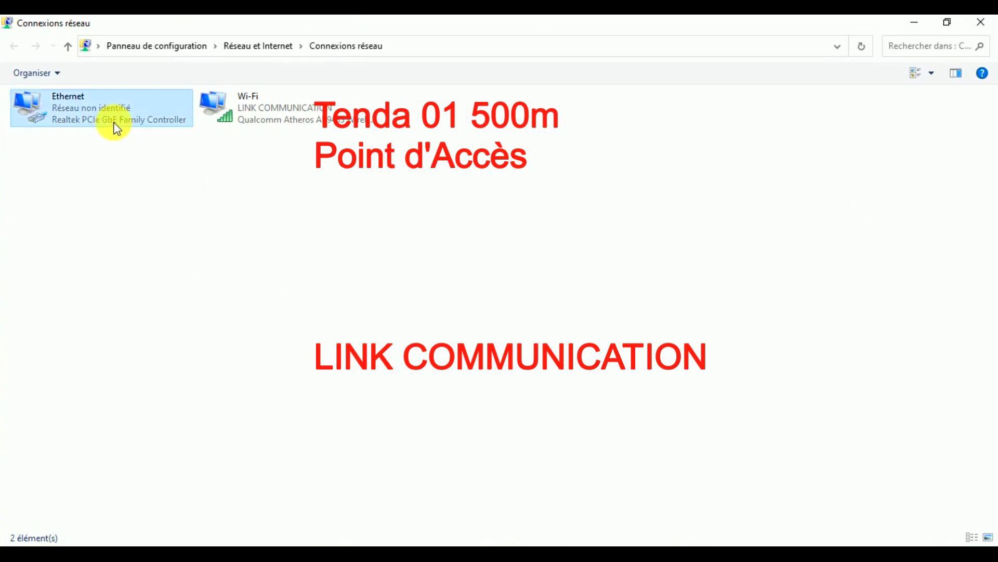
pyautogui.doubleClick(116, 124)
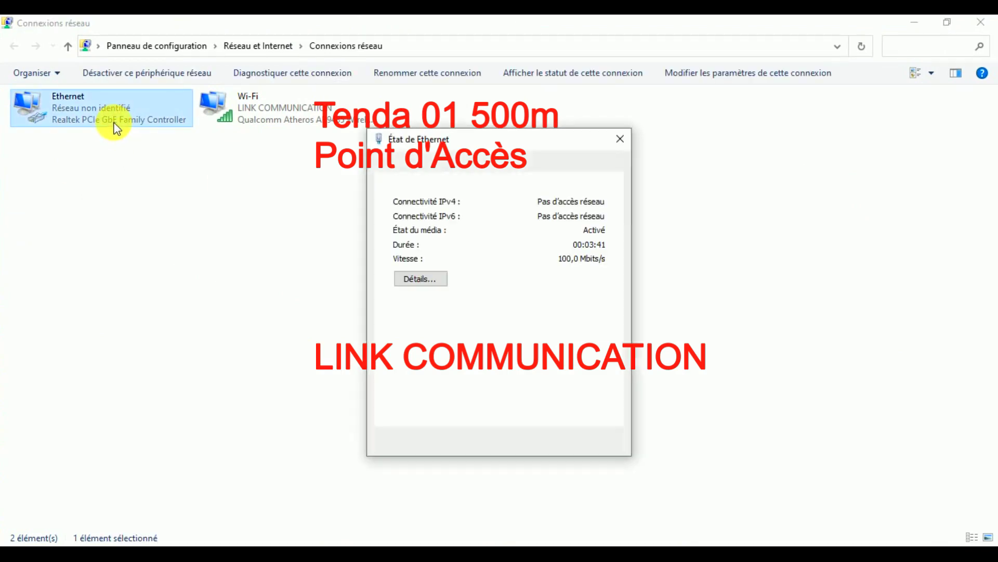
pyautogui.click(435, 407)
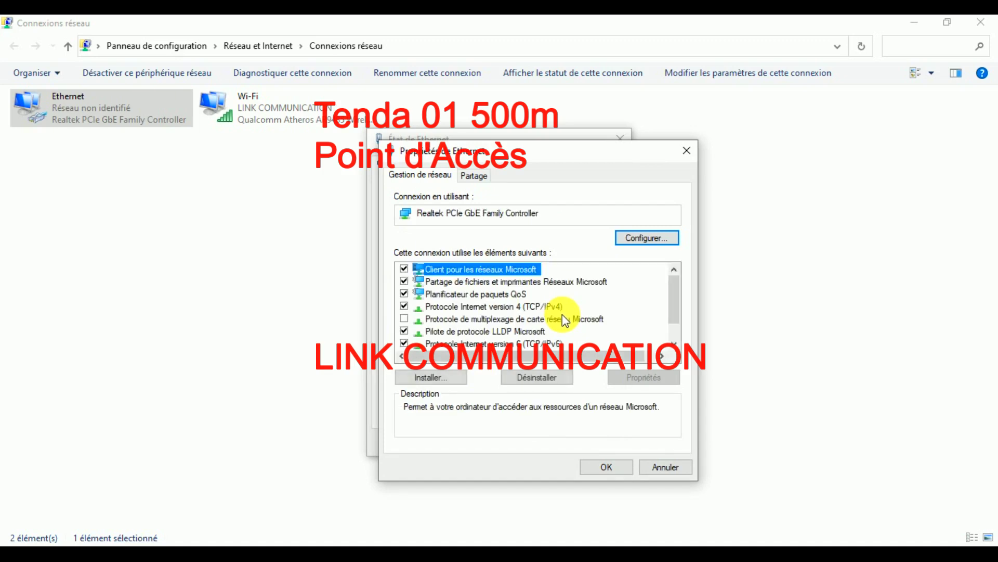
# Set TCP/IPv4 to static 192.168.2.53, mask 255.255.255.0, apply it, and dismiss the Run prompt.
pyautogui.doubleClick(549, 310)
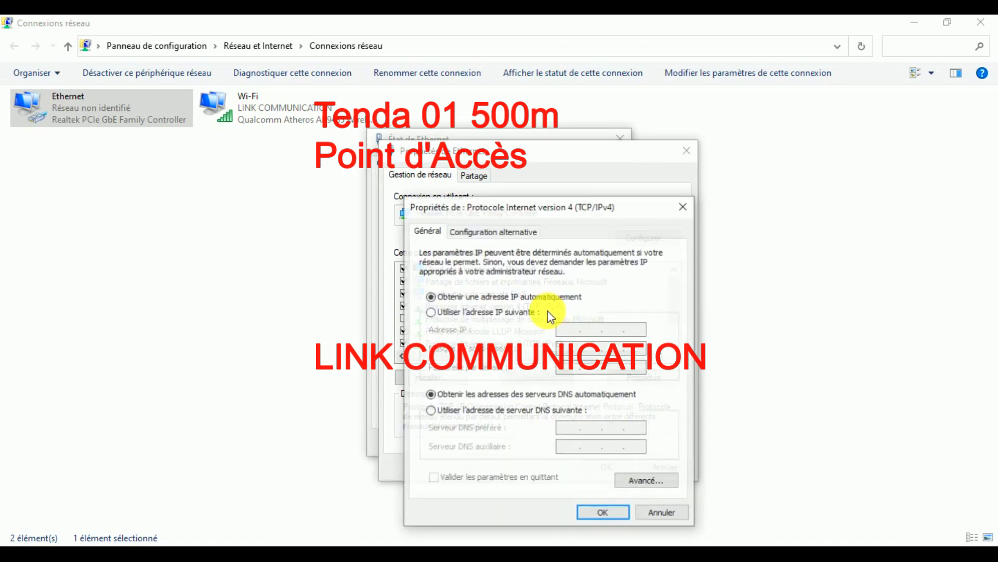
pyautogui.click(514, 311)
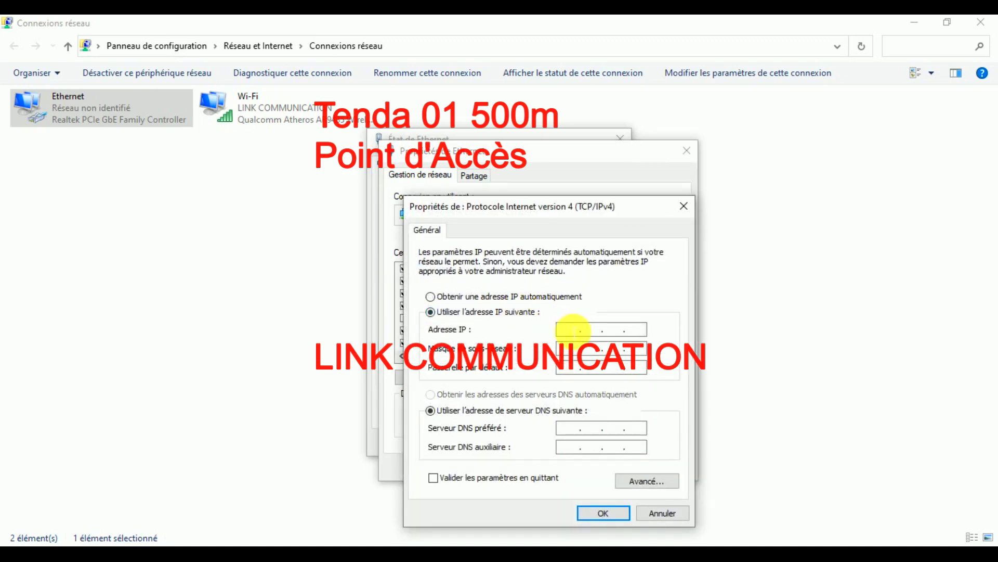
pyautogui.write('192.168.')
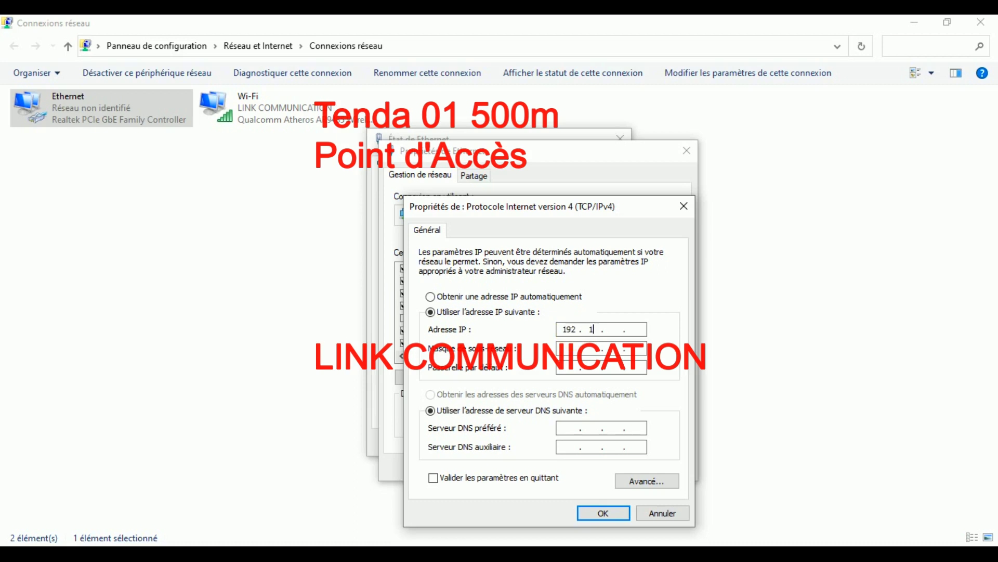
pyautogui.write('2.58')
pyautogui.press('BackSpace')
pyautogui.write('3')
pyautogui.click(598, 351)
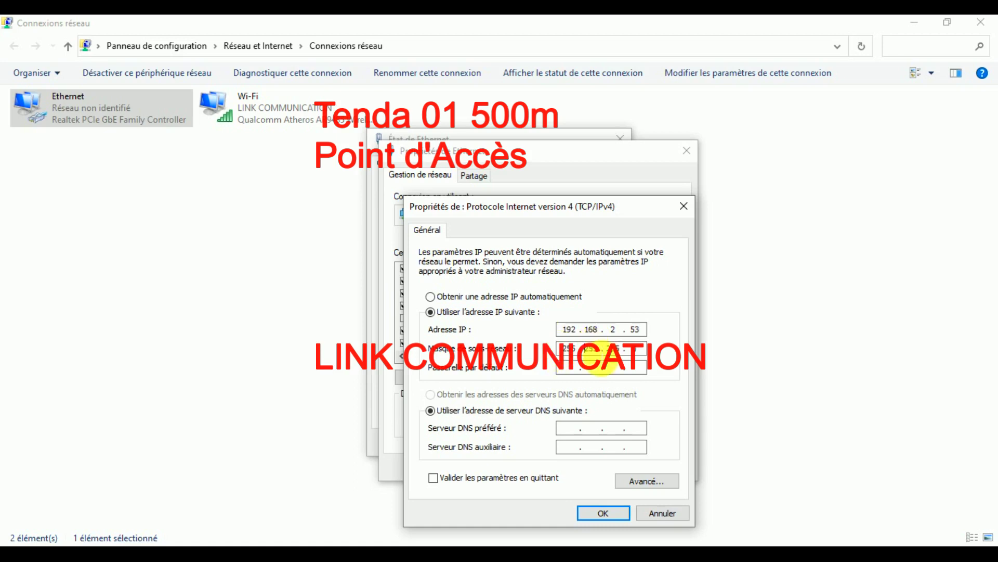
pyautogui.click(601, 514)
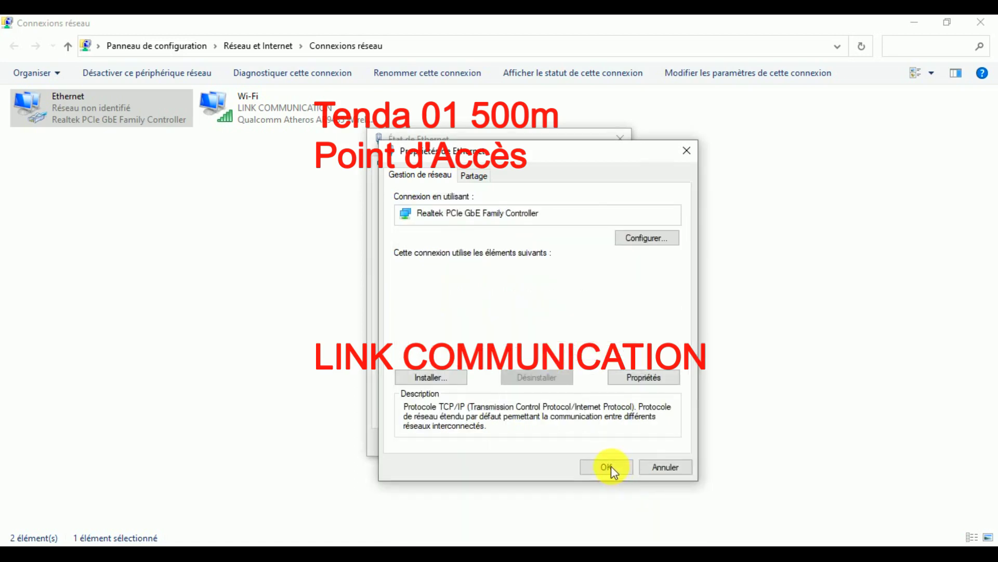
pyautogui.click(606, 466)
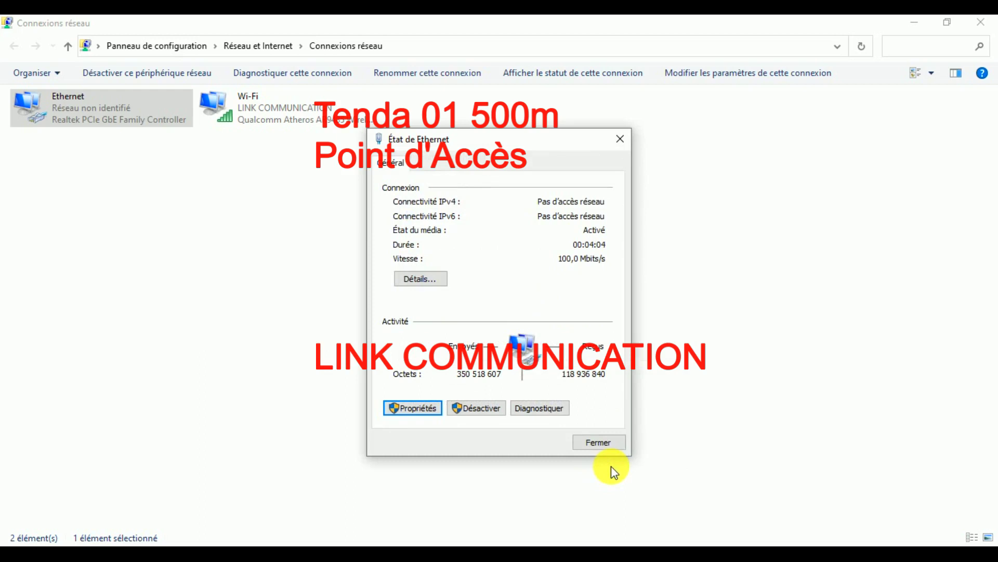
pyautogui.press('super+r')
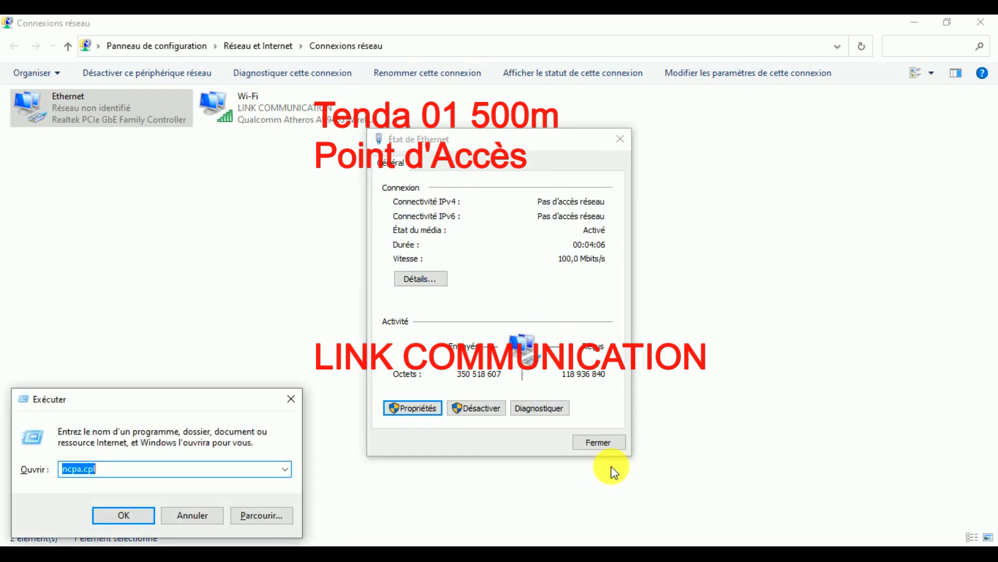
pyautogui.click(190, 514)
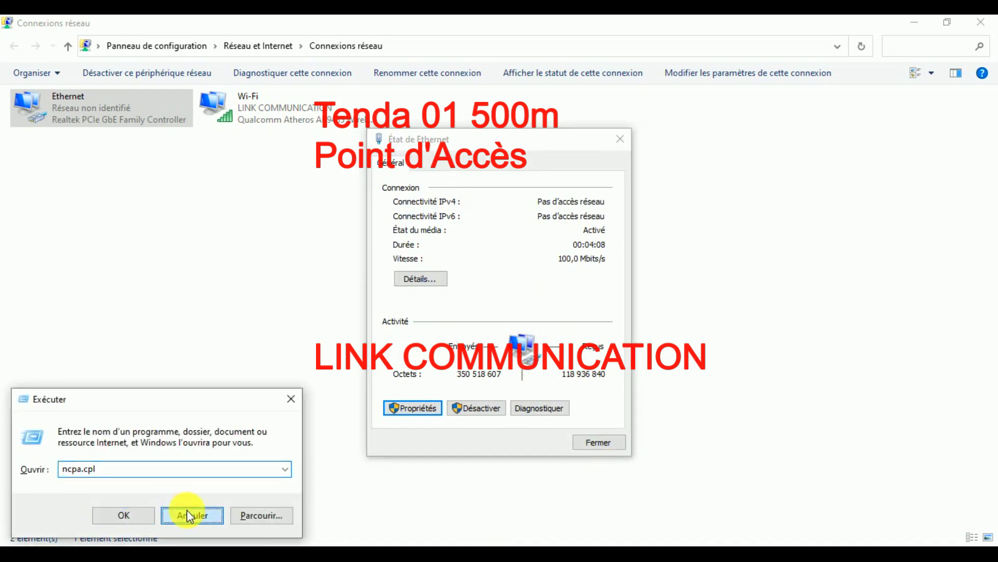
# Switch back to Chrome and reload 192.168.2.1 to reach the router login page.
pyautogui.hotkey('alt', 'Tab')
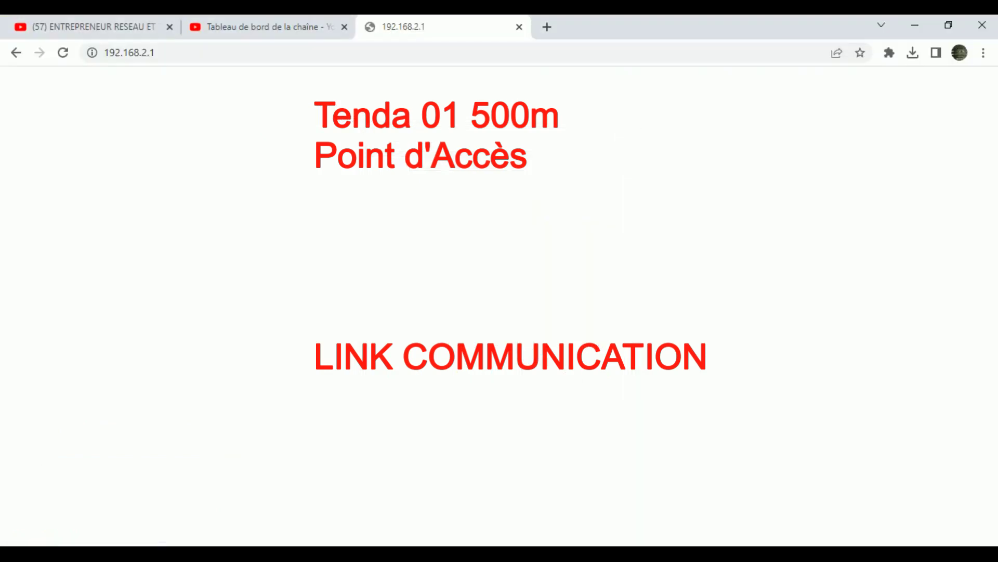
pyautogui.click(168, 56)
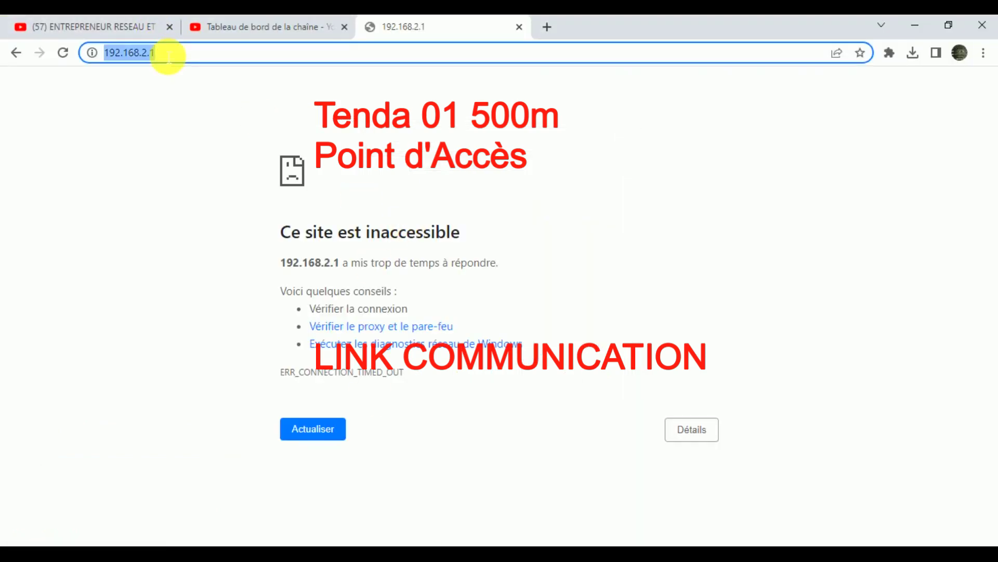
pyautogui.press('Return')
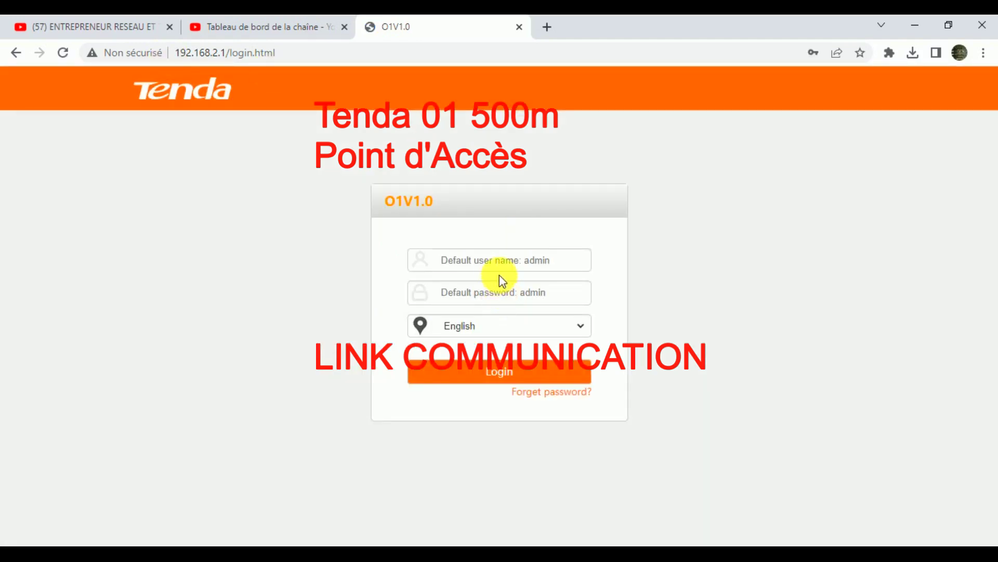
# Log in with the administrator username and password.
pyautogui.click(512, 270)
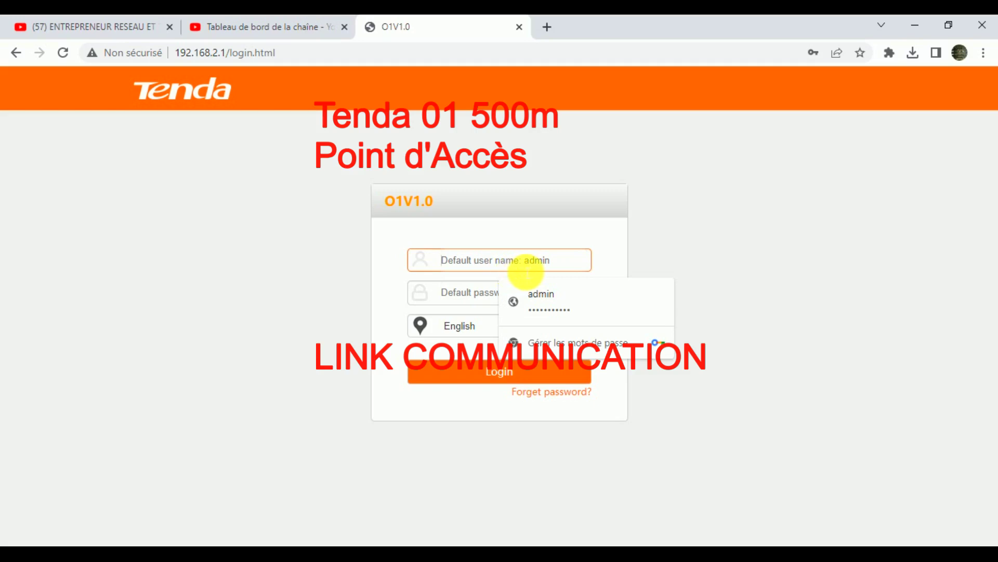
pyautogui.write('ADMIN')
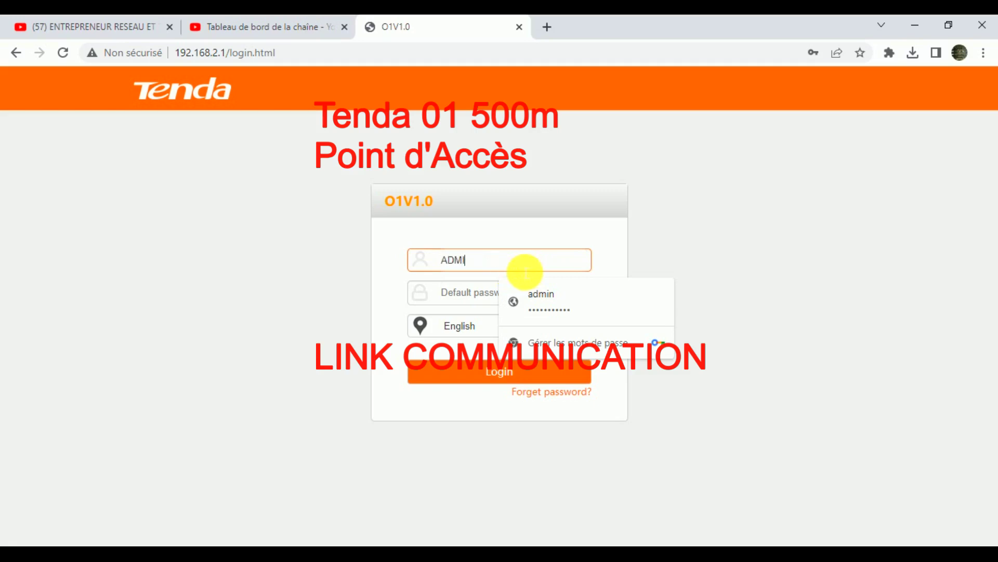
pyautogui.press('BackSpace')
pyautogui.press('BackSpace')
pyautogui.press('BackSpace')
pyautogui.press('BackSpace')
pyautogui.press('BackSpace')
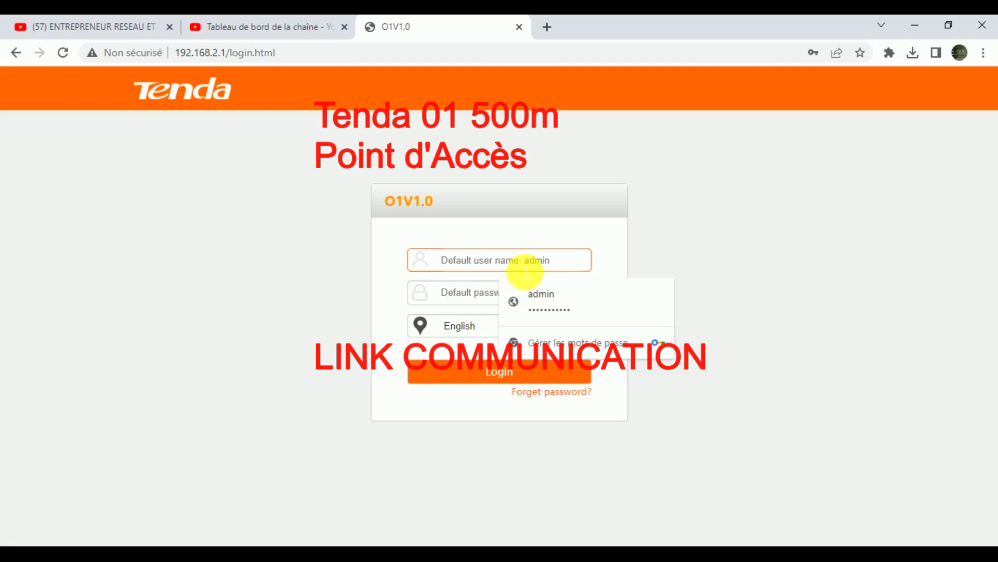
pyautogui.write('admin')
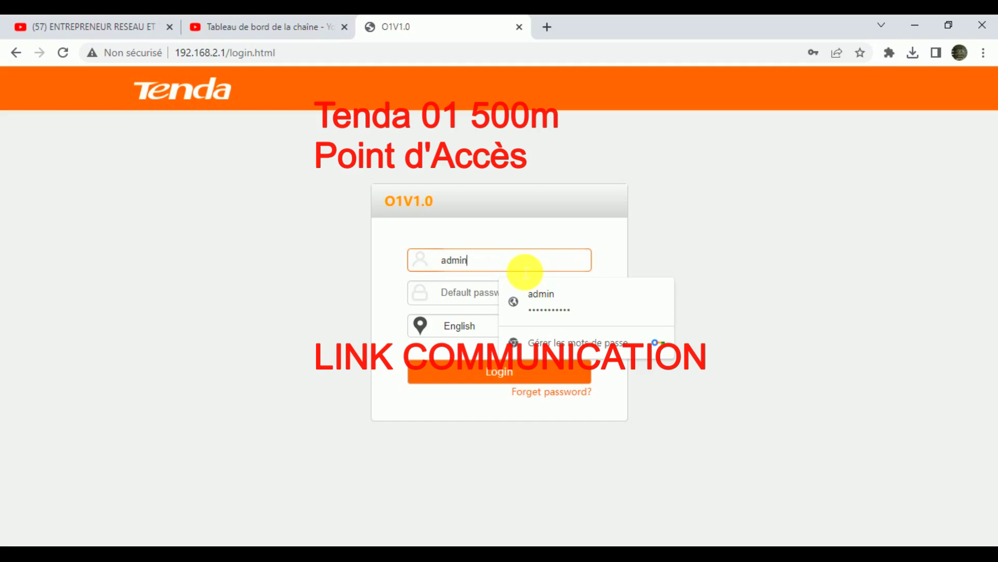
pyautogui.press('Tab')
pyautogui.write('admi')
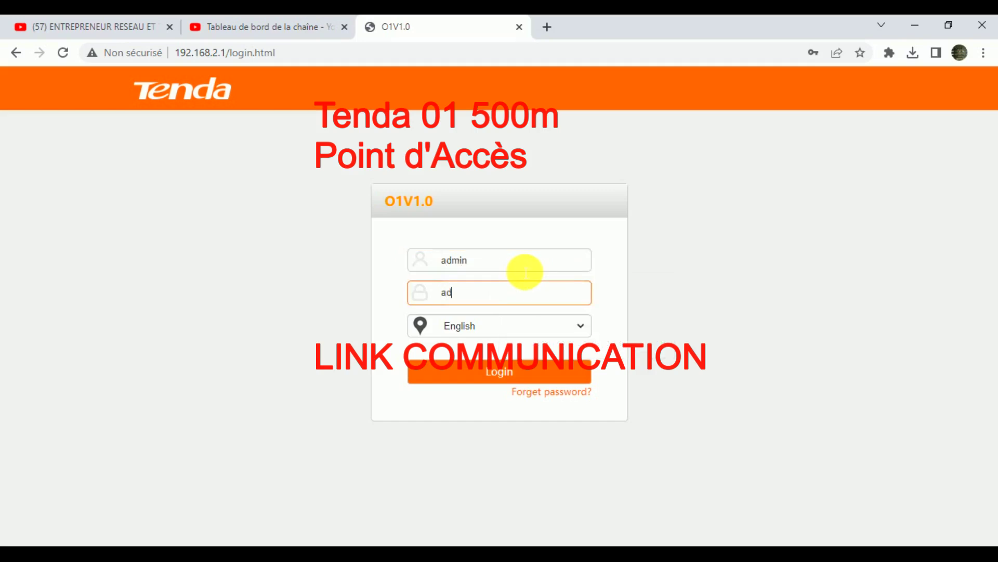
pyautogui.write('n')
pyautogui.press('Return')
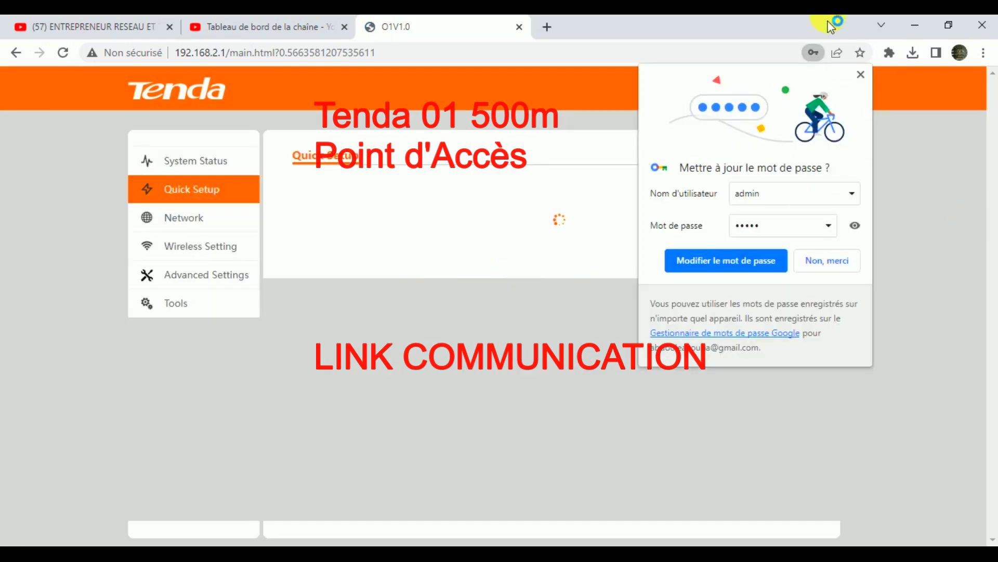
# Dismiss Chrome's password prompts and continue in AP mode (NVR Side) to wireless settings.
pyautogui.click(860, 74)
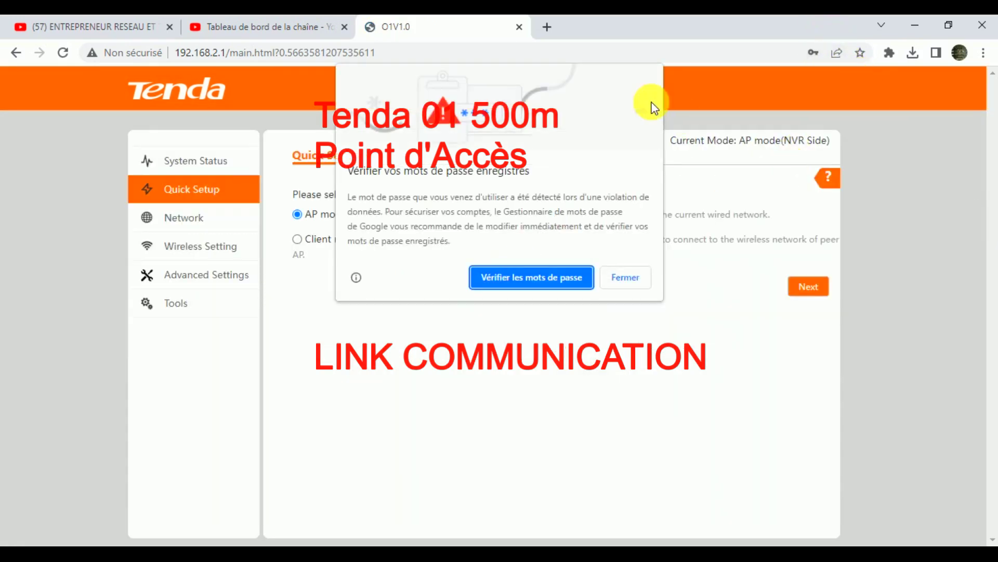
pyautogui.click(626, 276)
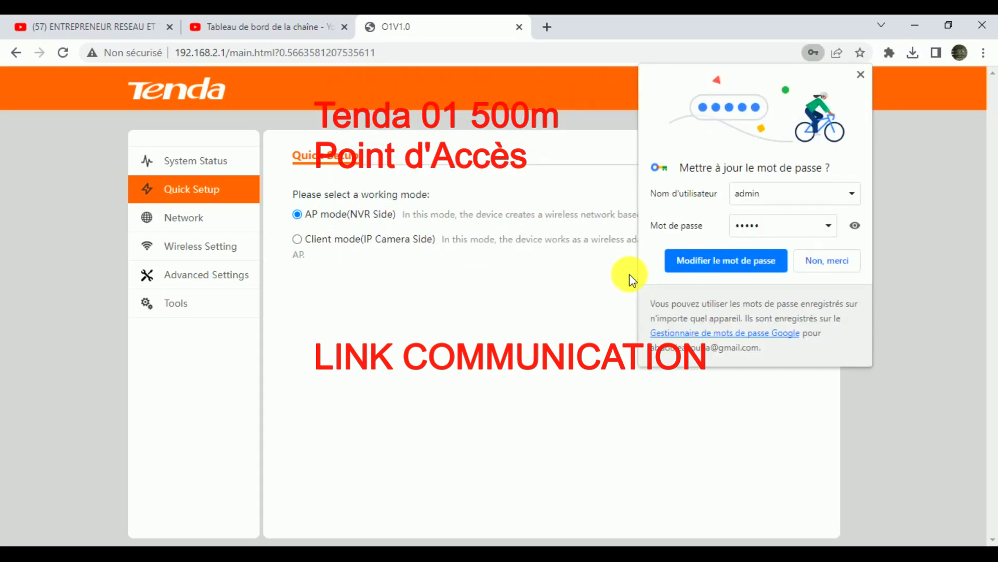
pyautogui.click(862, 74)
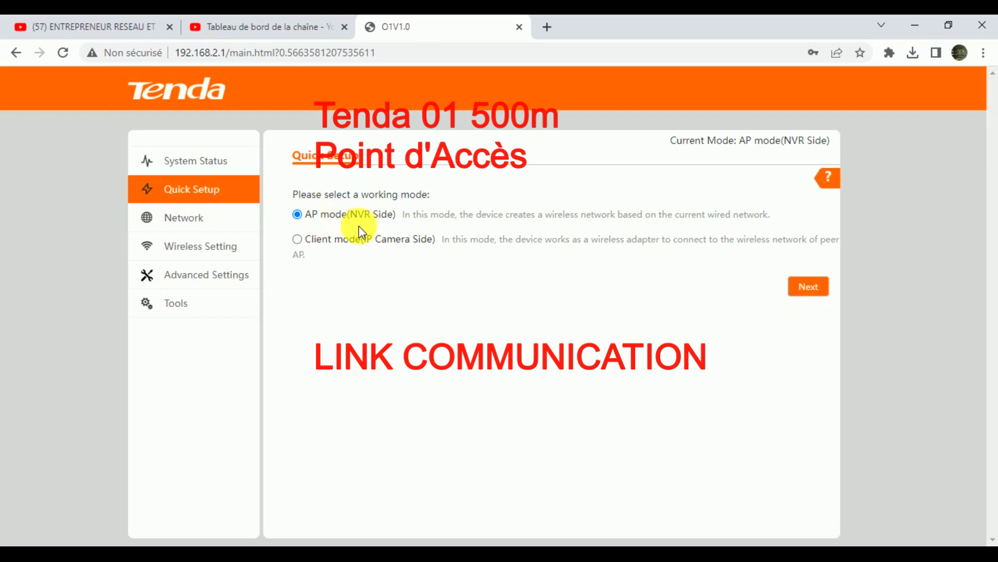
pyautogui.click(815, 290)
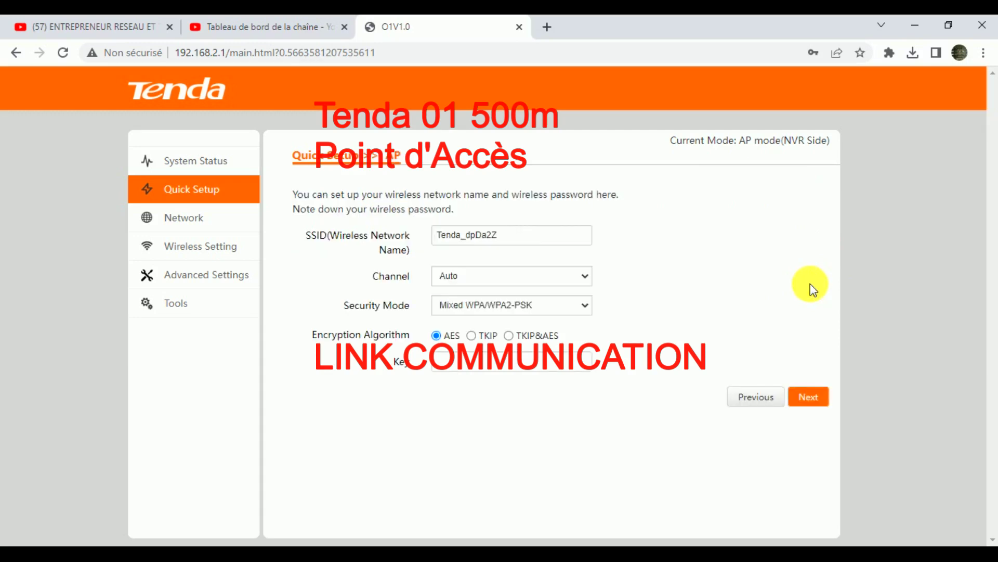
# Replace the SSID Tenda_dpDa2Z with LINK FORMATION.
pyautogui.doubleClick(528, 243)
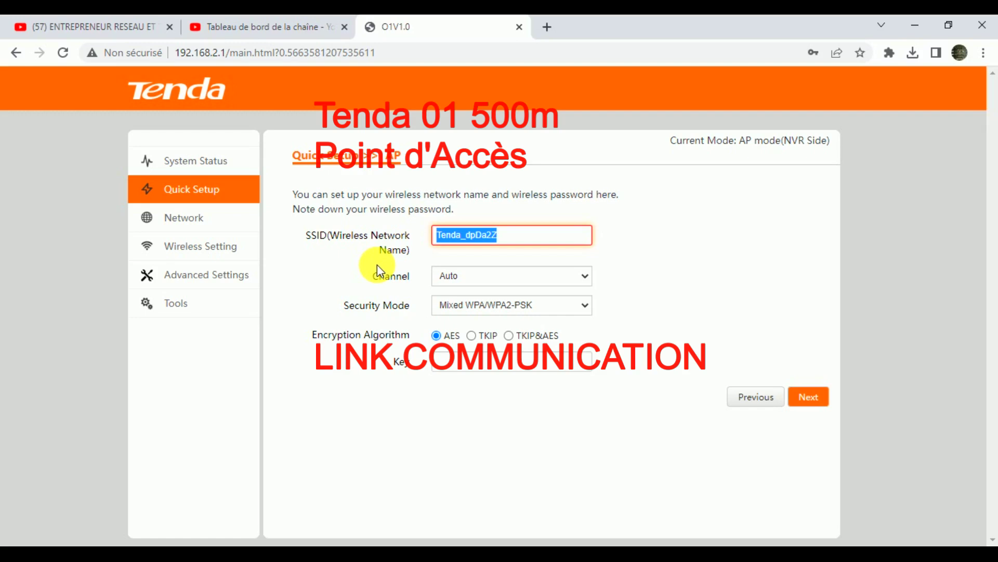
pyautogui.press('BackSpace')
pyautogui.write('L')
pyautogui.press('BackSpace')
pyautogui.write('L')
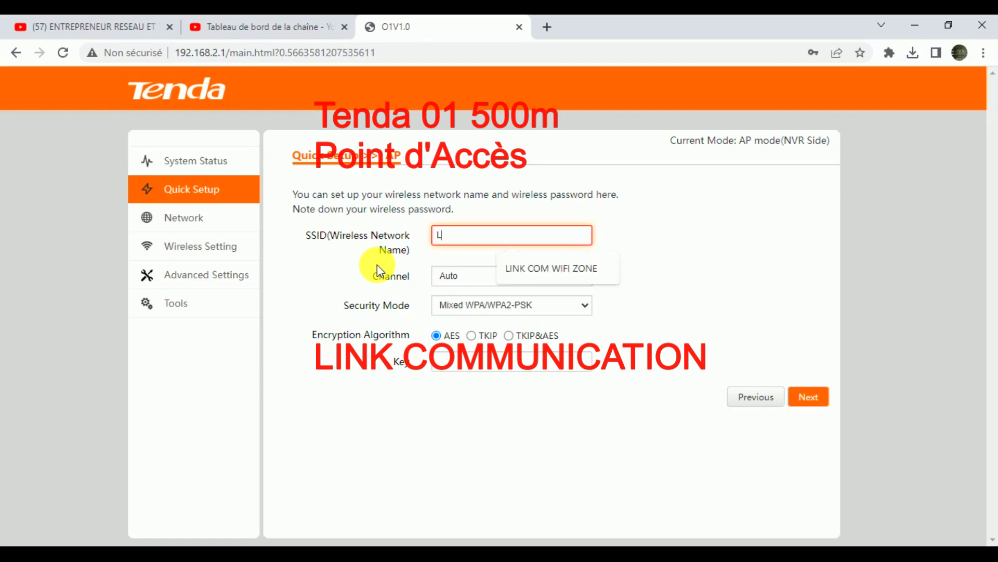
pyautogui.write('INK FORMATION')
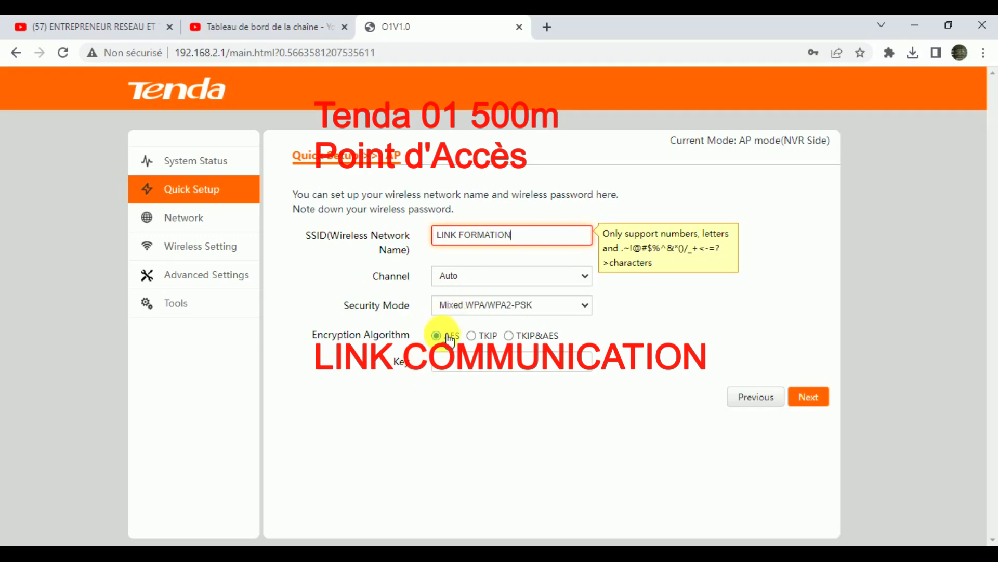
# Choose None as the Security Mode and try to continue, raising an SSID character warning.
pyautogui.click(527, 308)
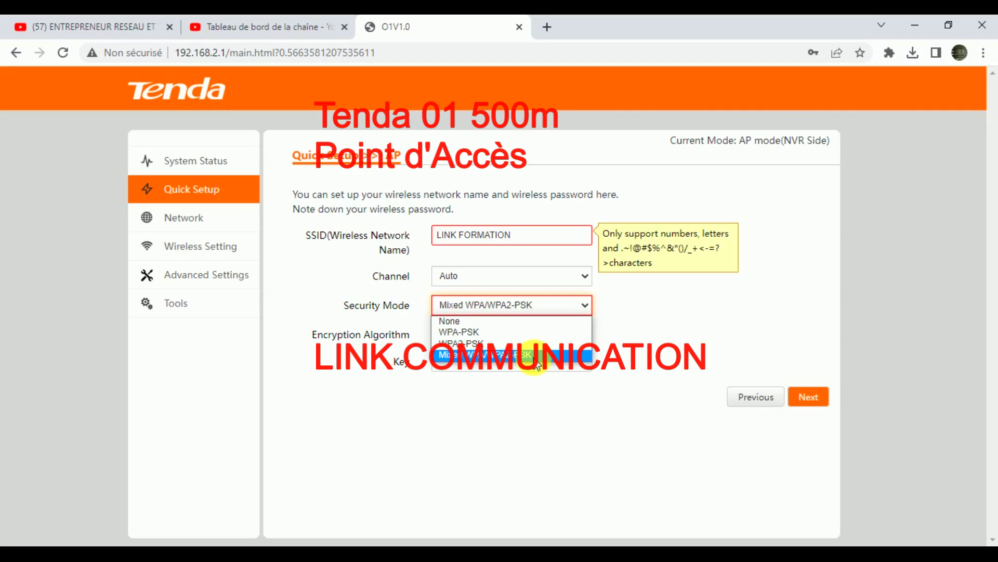
pyautogui.click(475, 322)
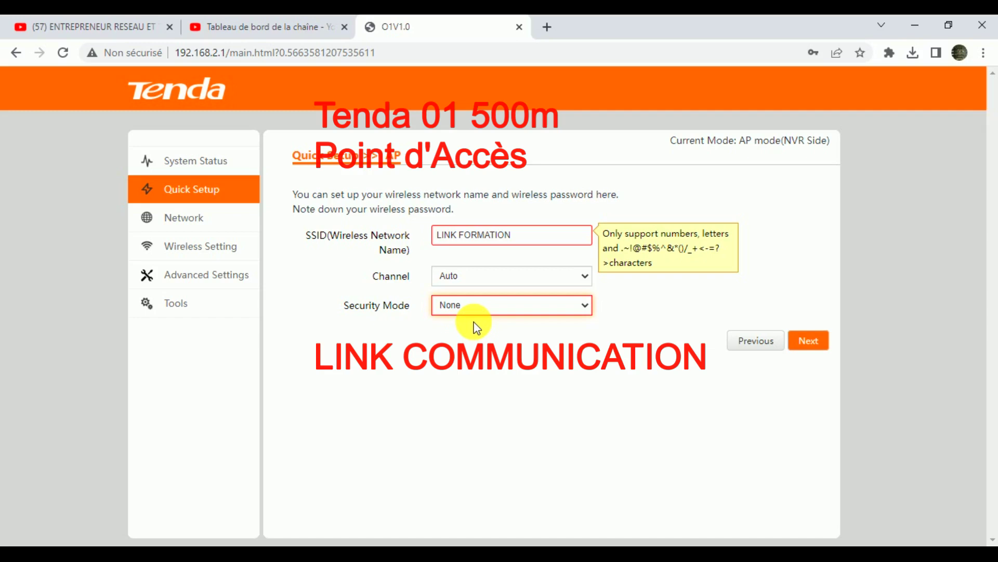
pyautogui.click(819, 348)
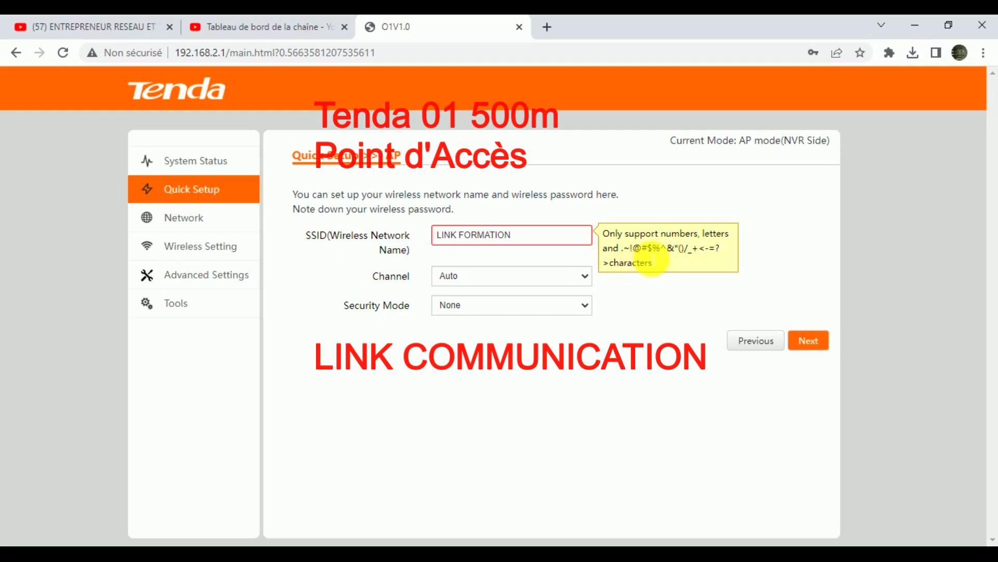
# Correct the SSID to LINK_FORMATION with an underscore and move to the final setup step.
pyautogui.click(464, 238)
pyautogui.press('BackSpace')
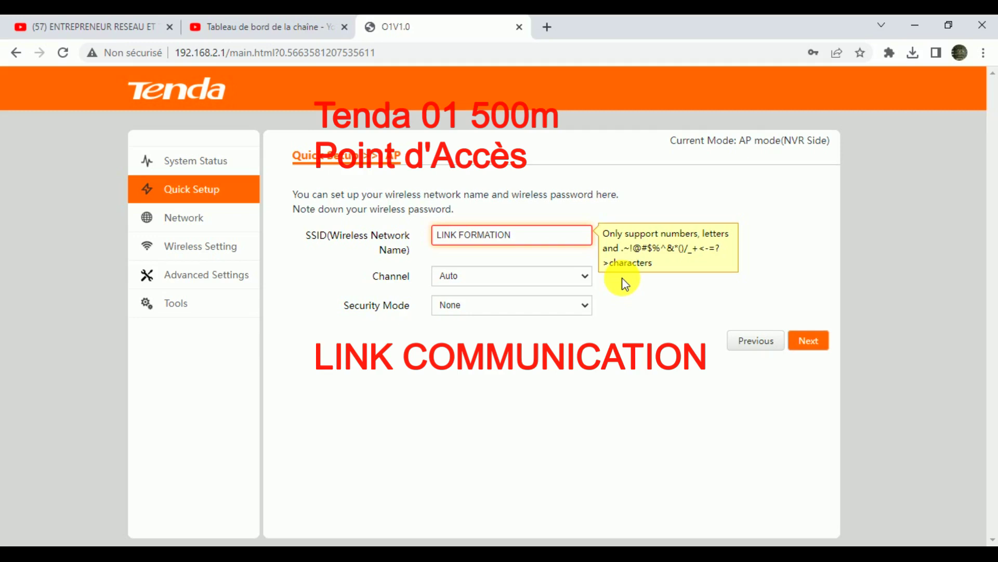
pyautogui.write('-')
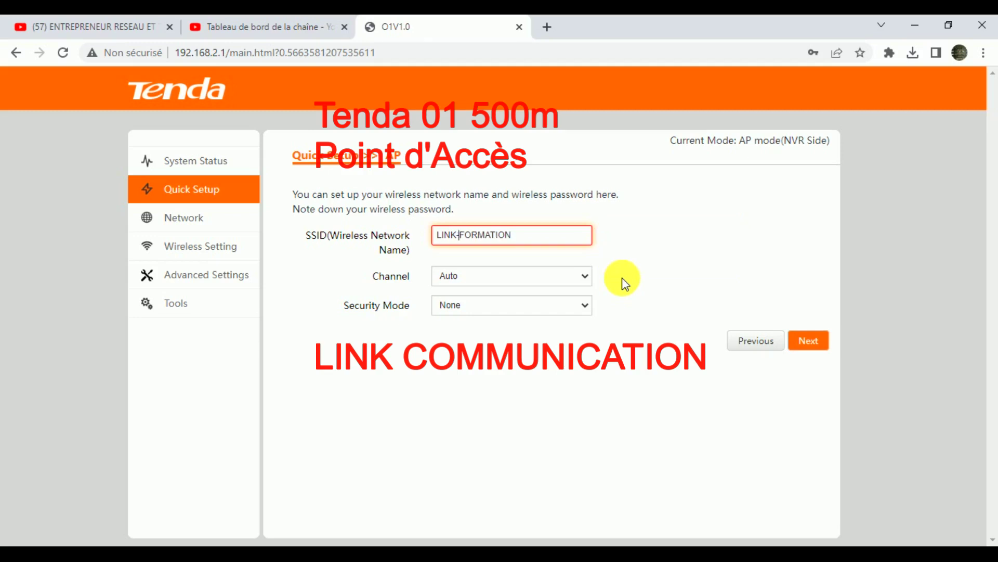
pyautogui.press('BackSpace')
pyautogui.write('8')
pyautogui.press('BackSpace')
pyautogui.write('@')
pyautogui.press('BackSpace')
pyautogui.write('_')
pyautogui.click(811, 343)
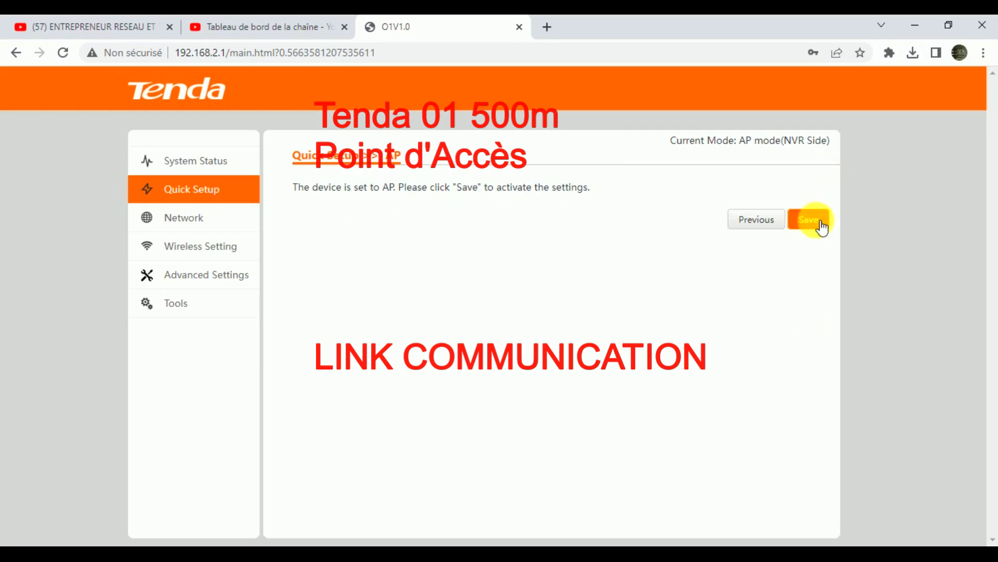
# Save the open LINK_FORMATION AP settings so the device reboots.
pyautogui.click(821, 225)
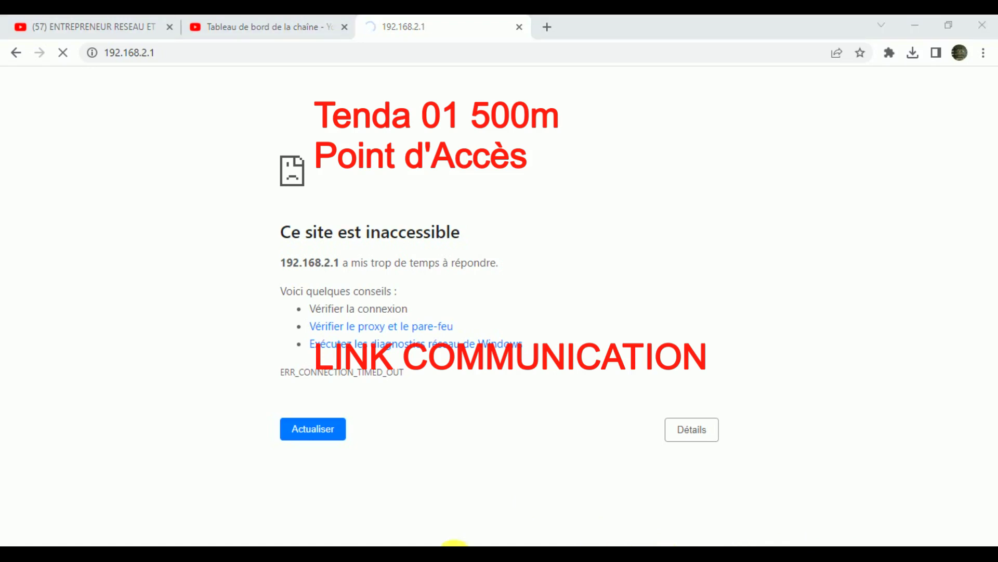
# Join the PC's Wi-Fi to the open LINK_FORMATION network from the taskbar network list.
pyautogui.click(468, 544)
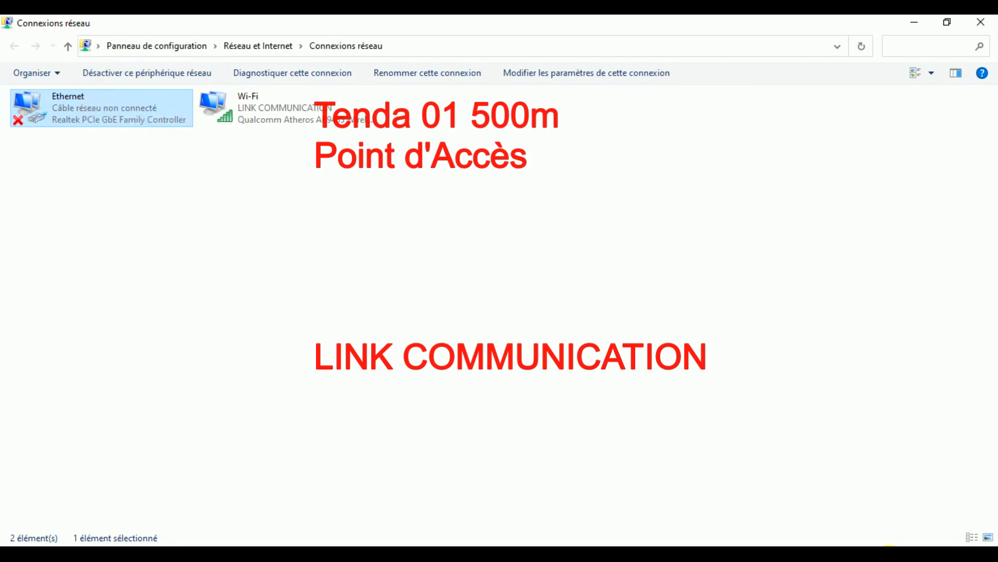
pyautogui.click(888, 549)
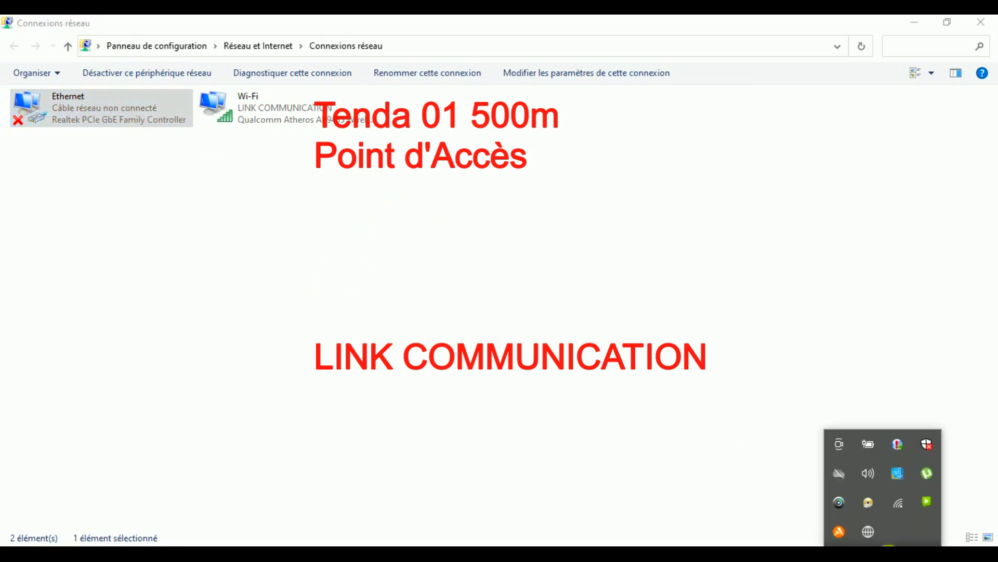
pyautogui.click(899, 502)
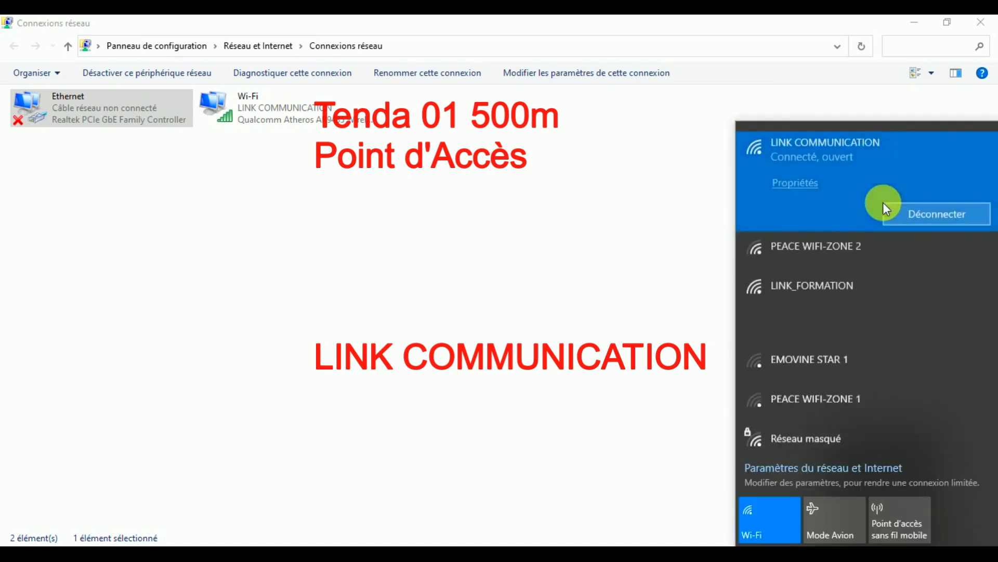
pyautogui.click(837, 281)
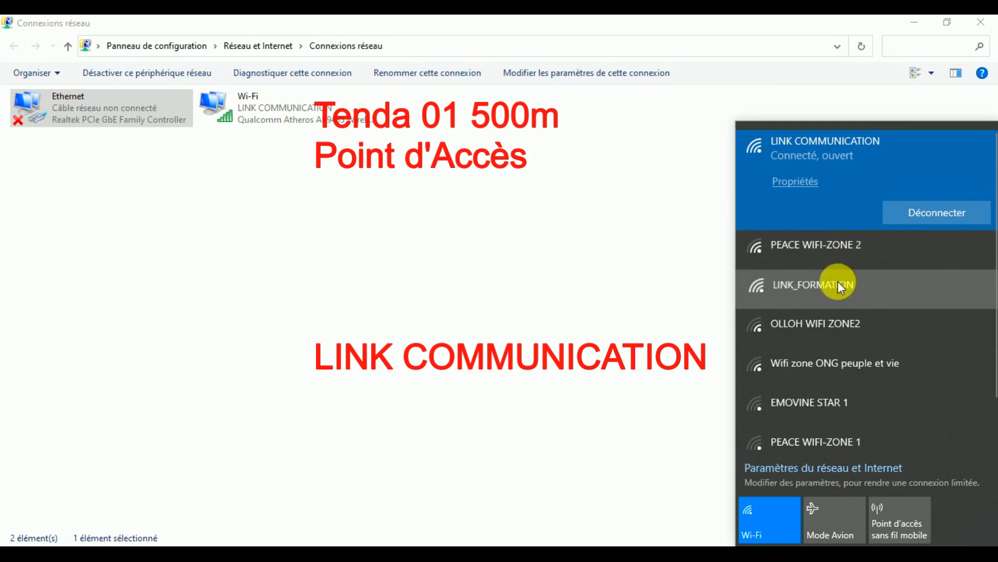
pyautogui.click(933, 324)
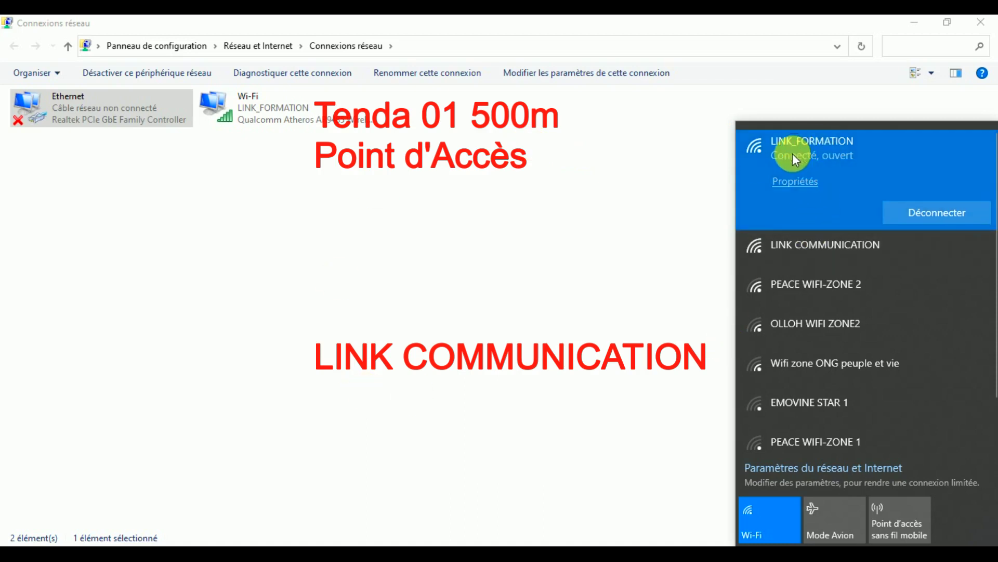
pyautogui.click(801, 188)
# Check the Wi-Fi adapter details (IP 192.168.1.65, gateway 192.168.1.254), then close both dialogs.
pyautogui.press('Escape')
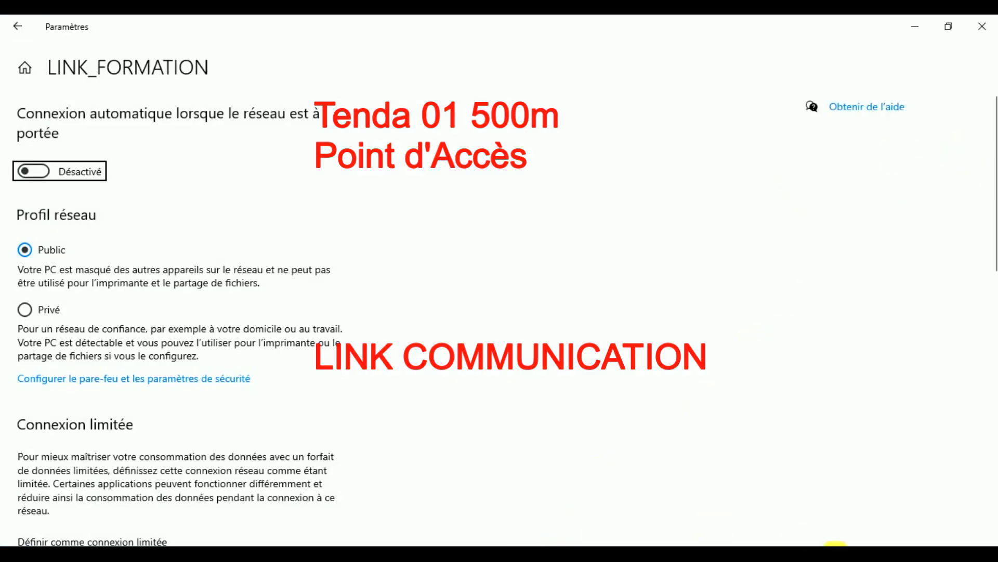
pyautogui.click(780, 544)
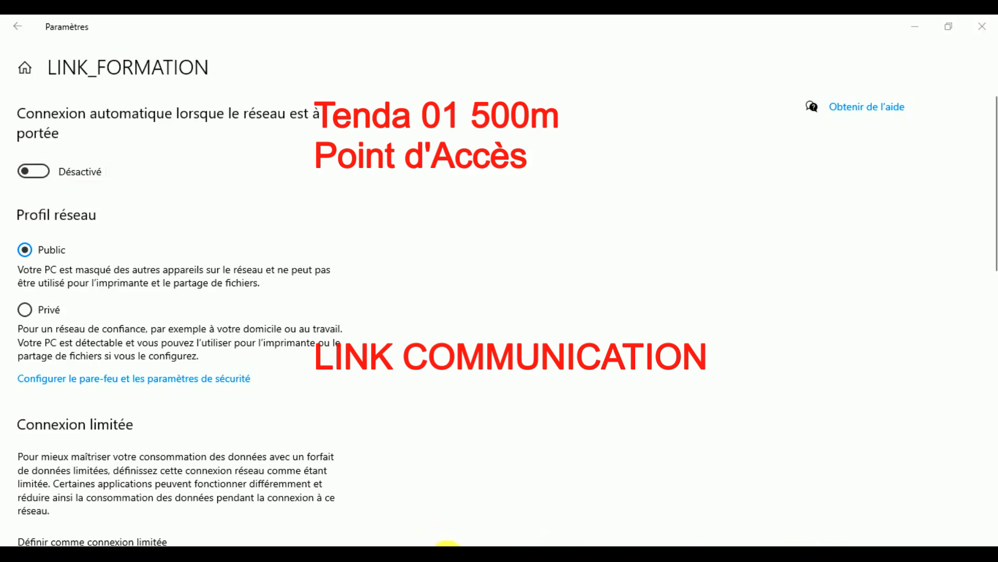
pyautogui.click(459, 544)
pyautogui.click(304, 128)
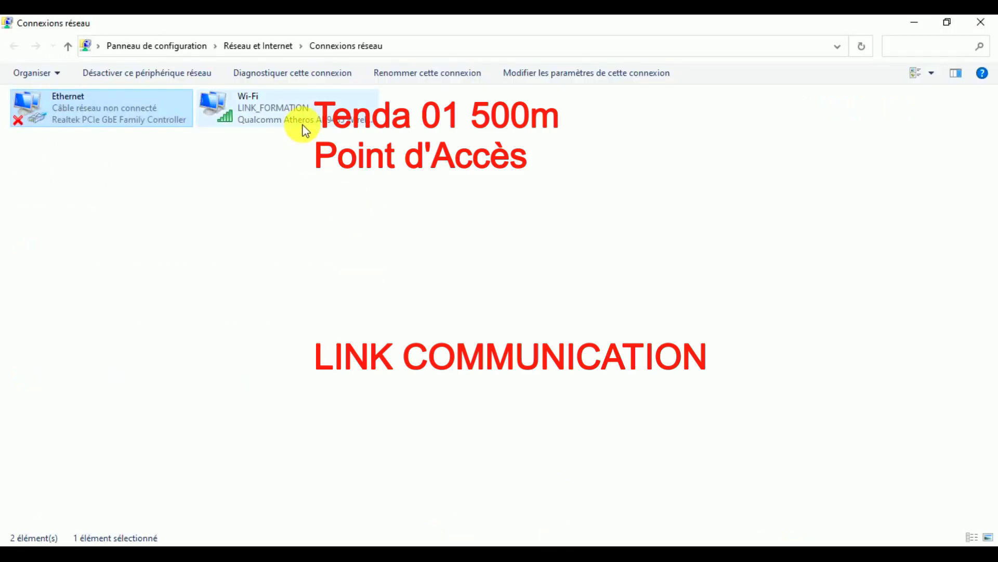
pyautogui.doubleClick(304, 128)
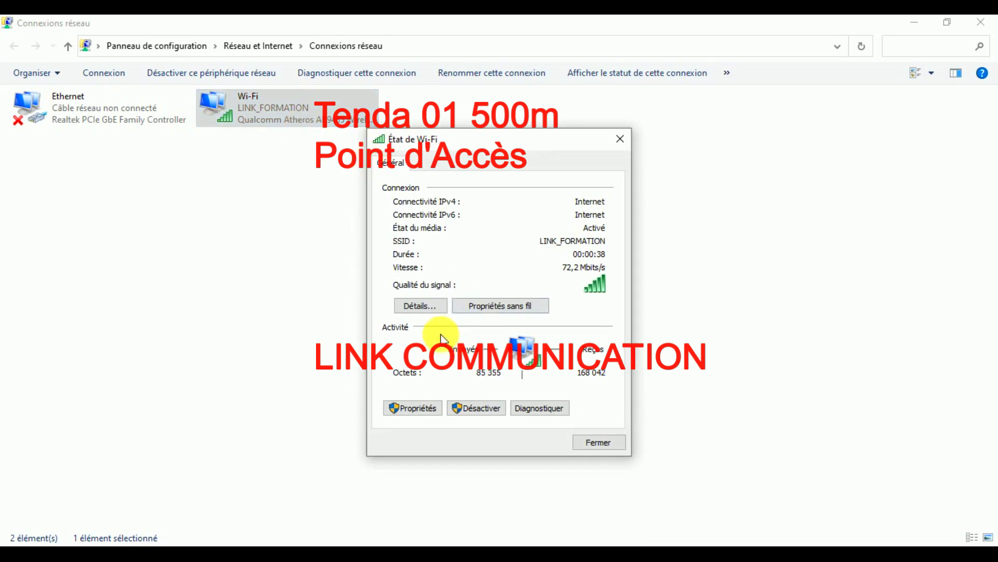
pyautogui.click(434, 307)
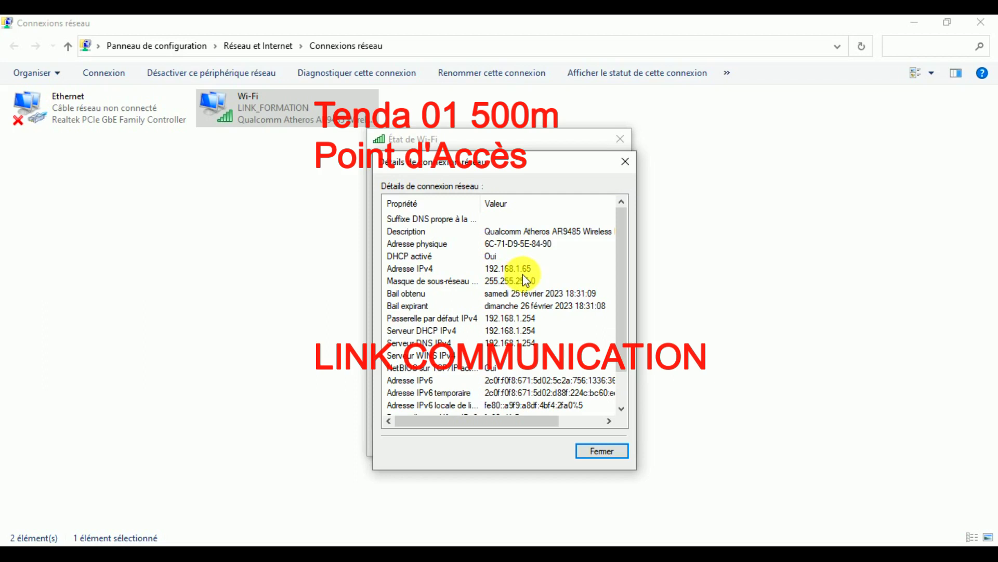
pyautogui.click(605, 454)
pyautogui.click(599, 440)
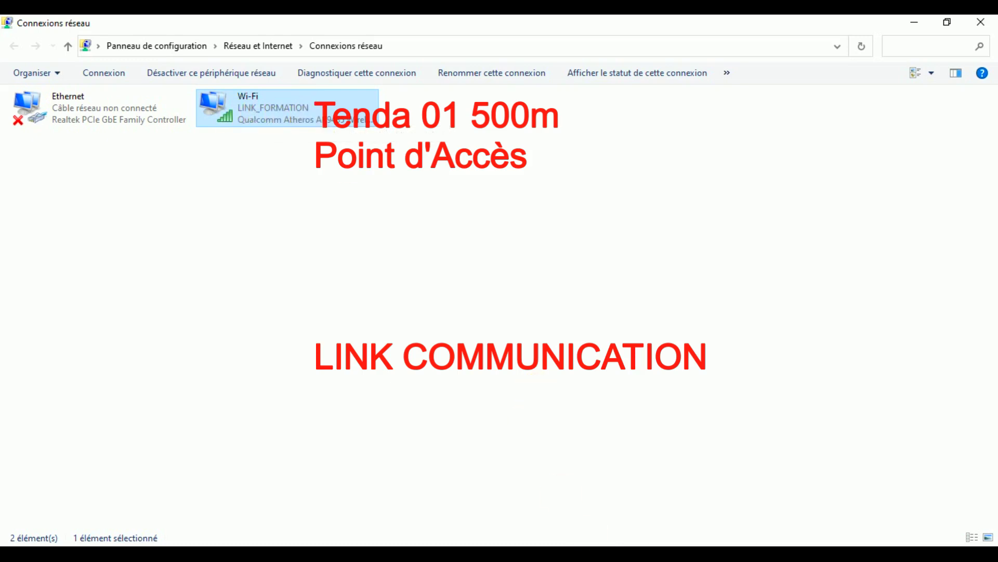
# Open a new Chrome tab and load YouTube from its shortcut tile.
pyautogui.click(450, 544)
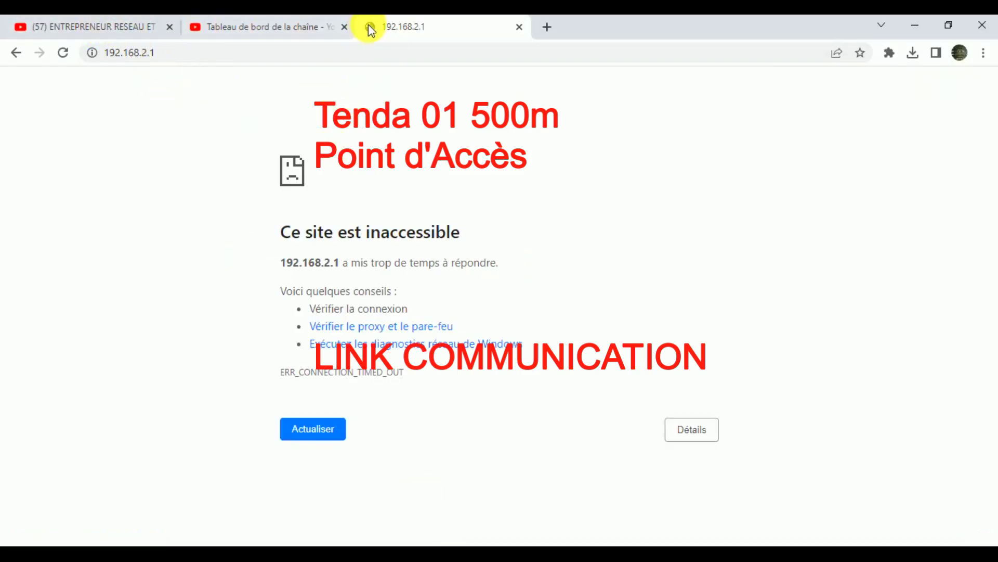
pyautogui.click(547, 26)
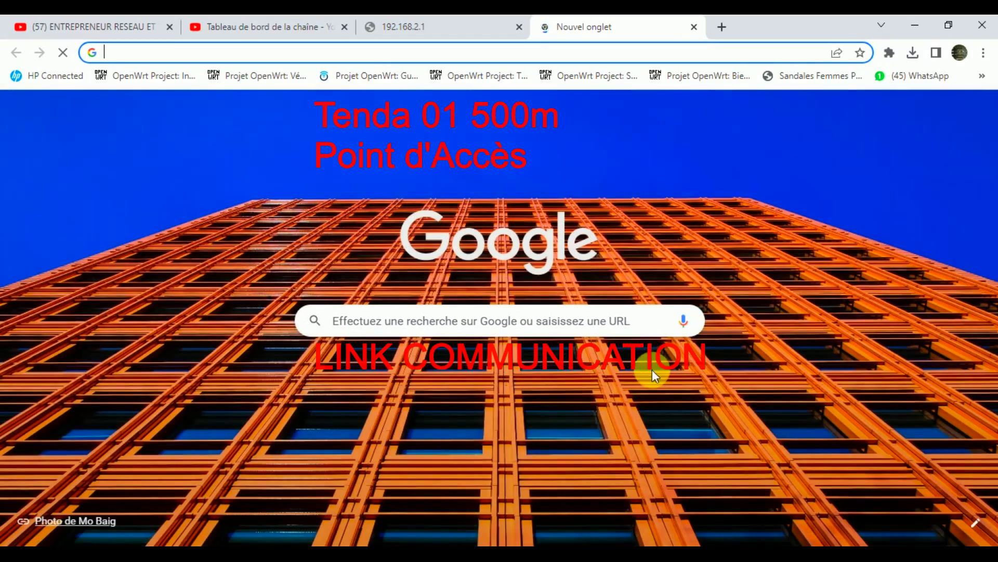
pyautogui.click(582, 380)
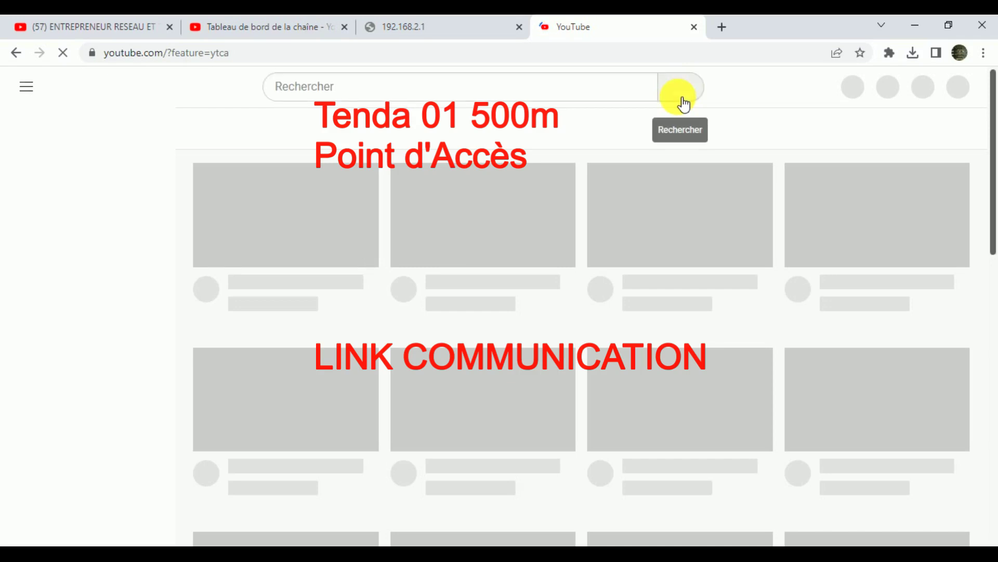
# Search YouTube for 'entrepreneur résea et telecom' and open the first video result.
pyautogui.click(467, 92)
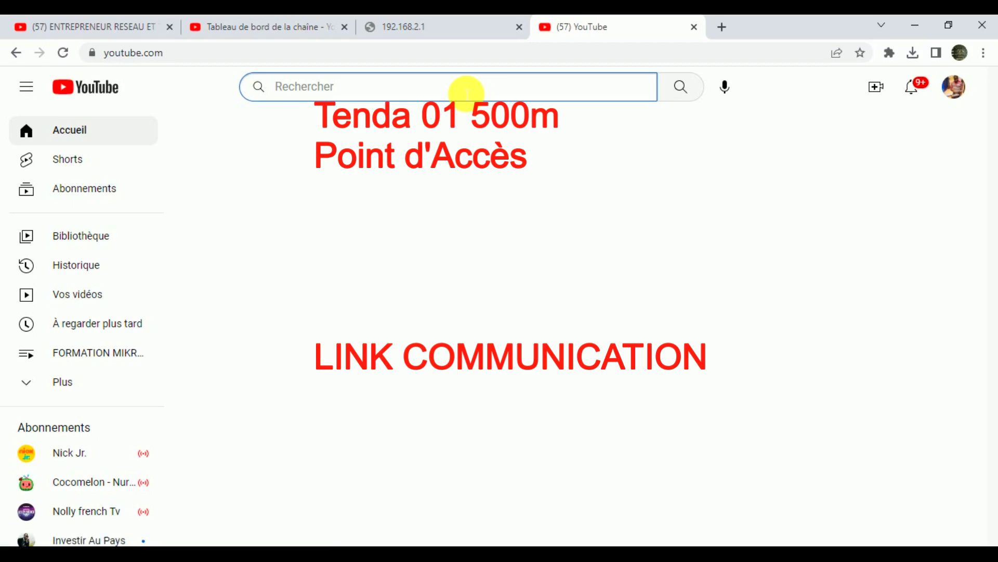
pyautogui.write('ent')
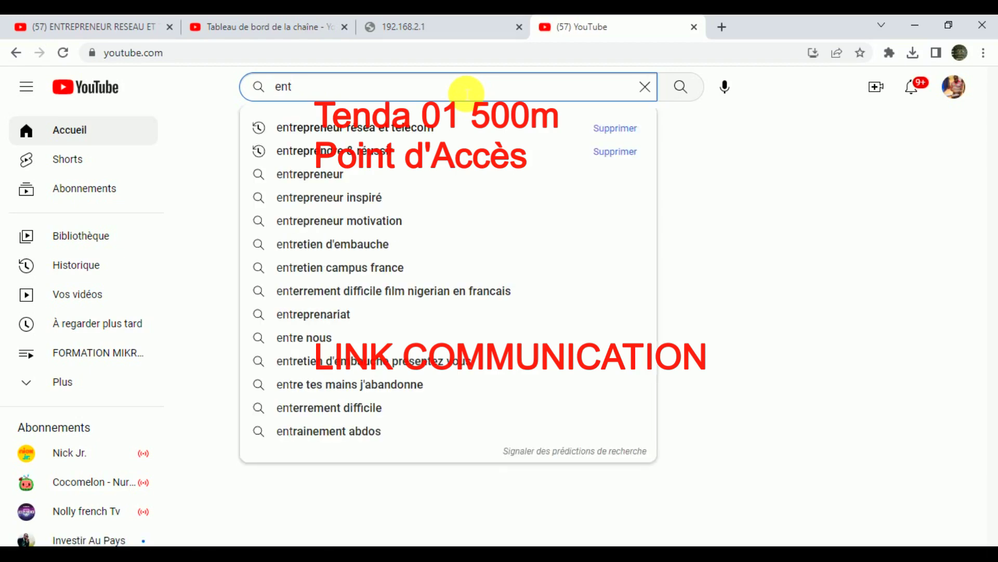
pyautogui.click(408, 128)
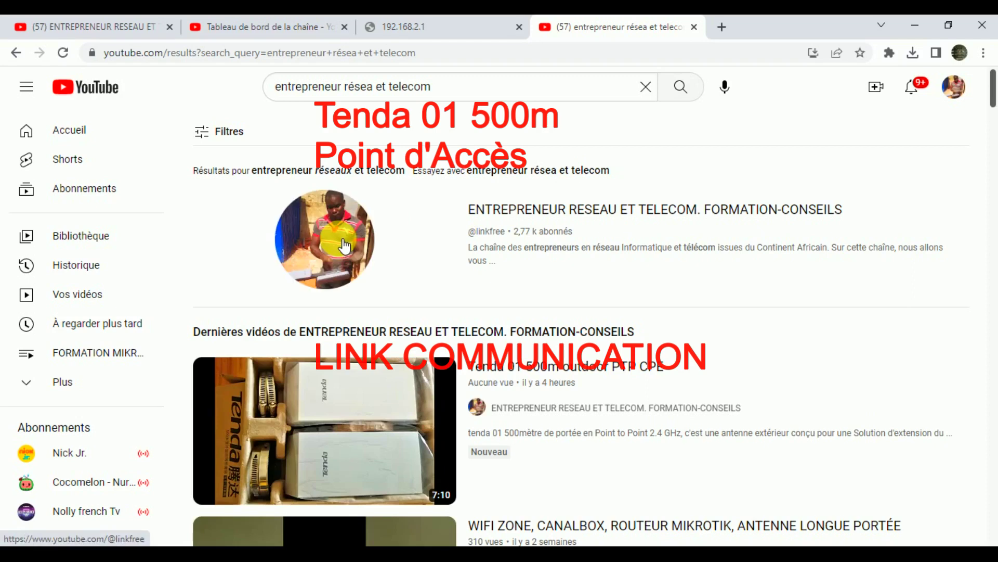
pyautogui.click(327, 402)
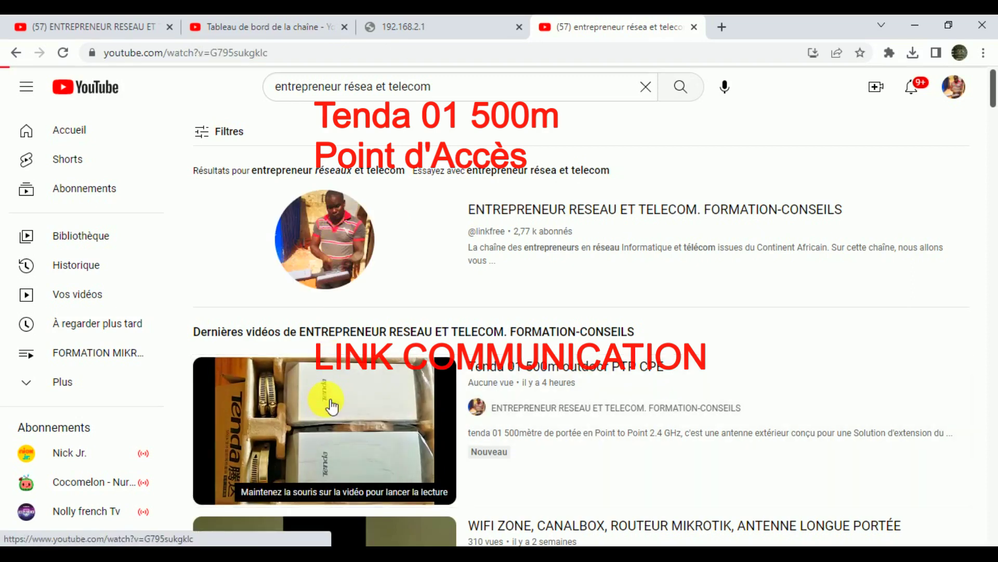